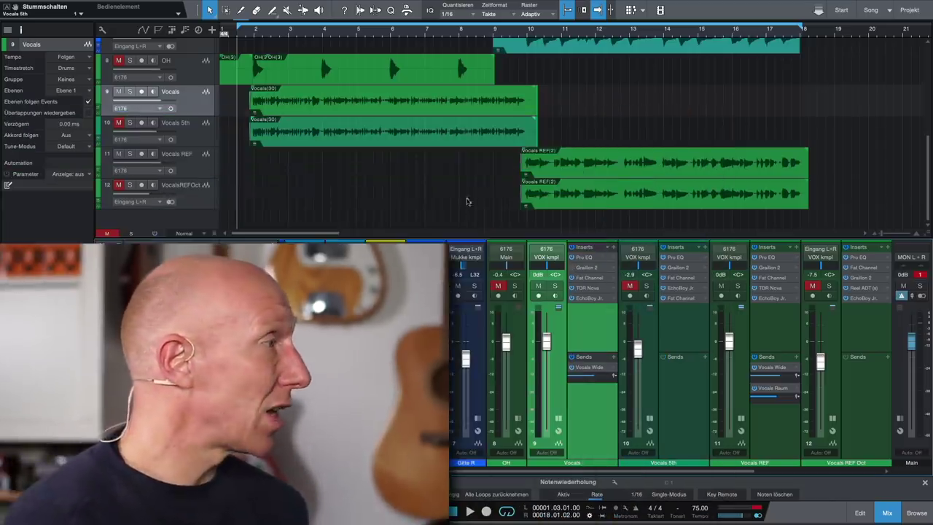
- Open the Graillon 2 insert on the Vocals channel and play the song to hear the vocal
{"action": "left_click", "coordinate": [593, 269]}
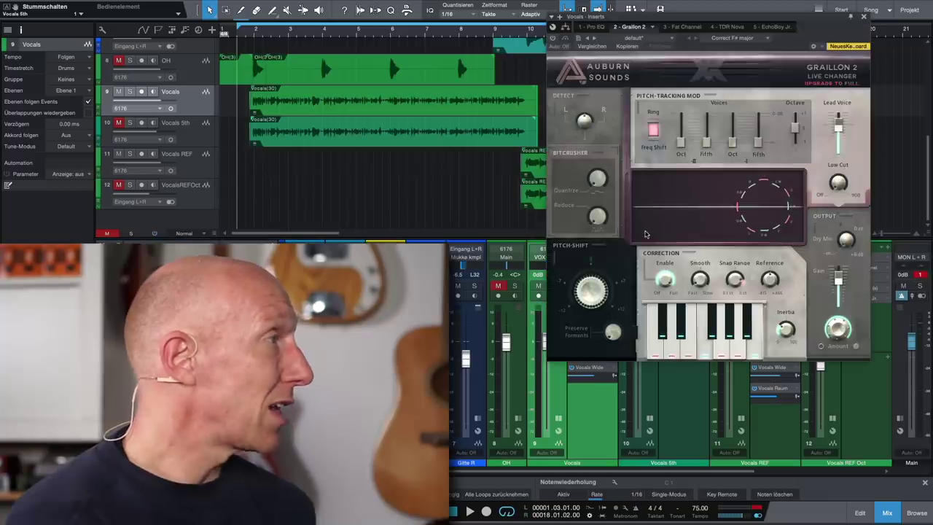
{"action": "left_click_drag", "start_coordinate": [735, 18], "coordinate": [743, 18]}
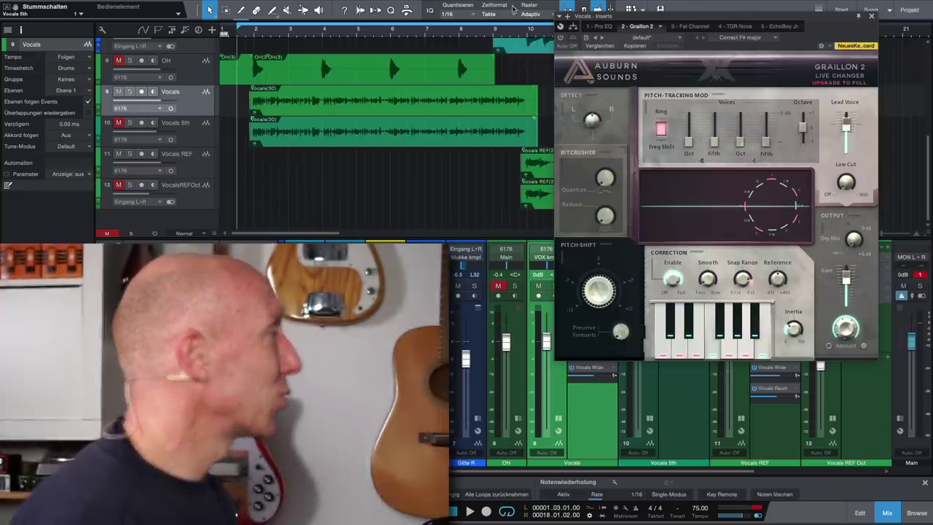
{"action": "key", "text": "space"}
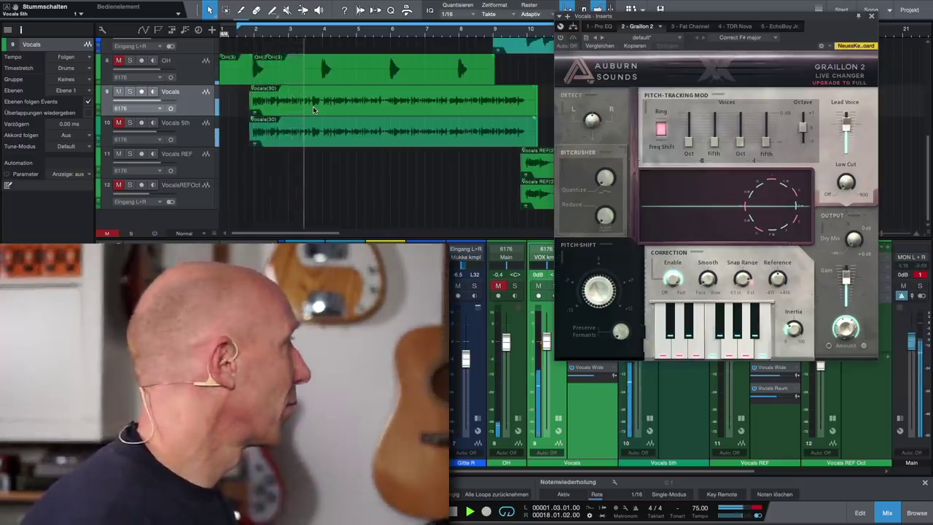
- Solo the Vocals track and listen to it alone from around bar 4, stopping playback at the end
{"action": "left_click", "coordinate": [130, 92]}
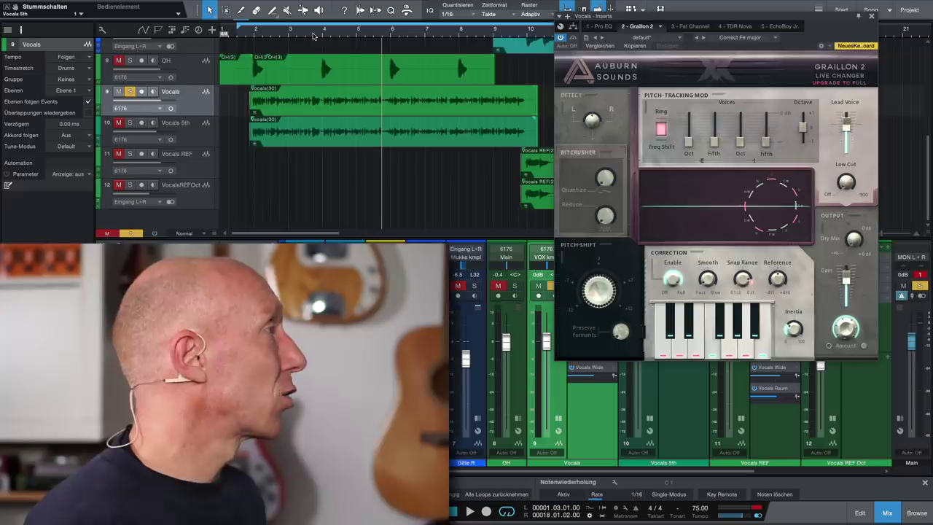
{"action": "left_click", "coordinate": [316, 35]}
{"action": "key", "text": "space"}
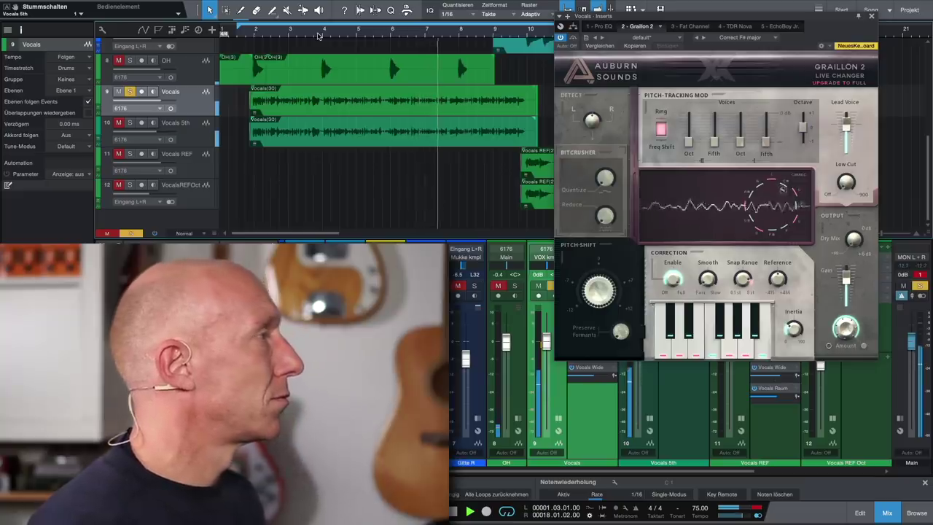
{"action": "key", "text": "space"}
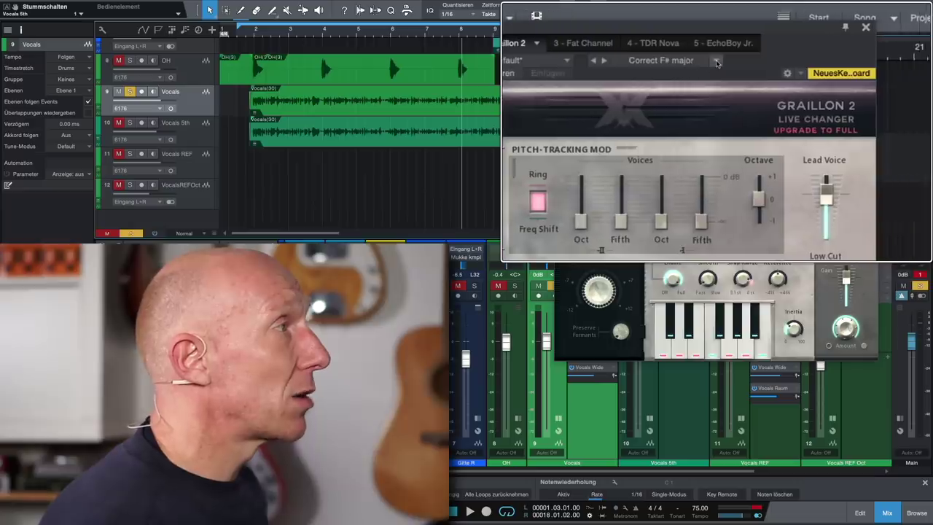
- Browse Graillon 2's presets, keep Correct F# major, and set the pitch correction amount to full
{"action": "left_click", "coordinate": [717, 67]}
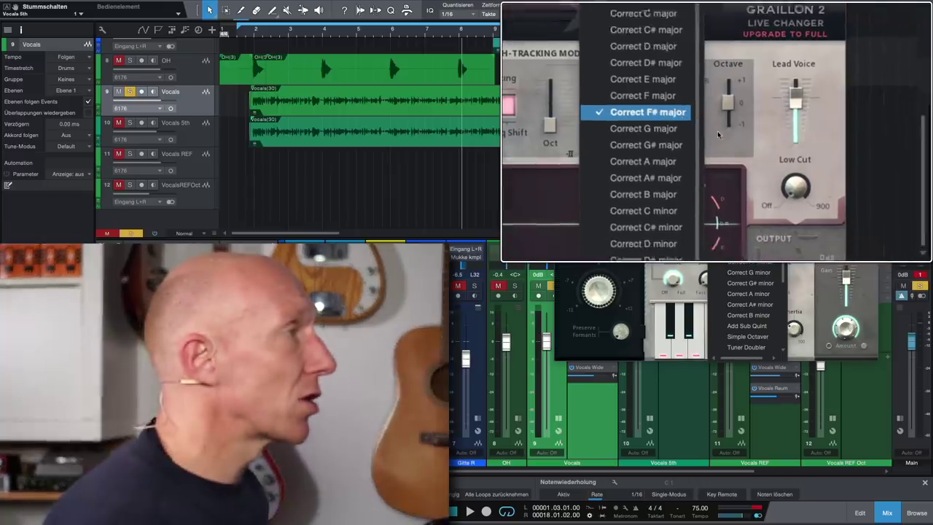
{"action": "left_click", "coordinate": [717, 131]}
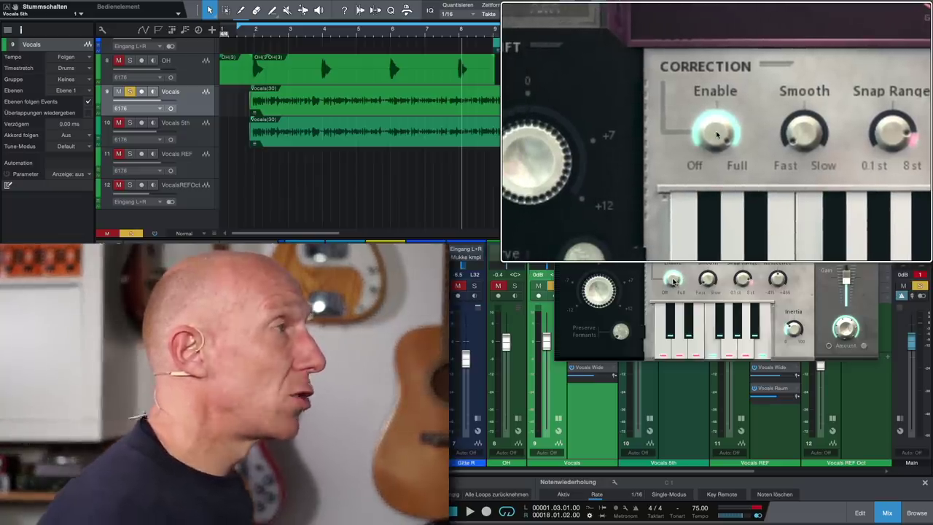
{"action": "mouse_move", "coordinate": [674, 282]}
{"action": "left_mouse_down"}
{"action": "mouse_move", "coordinate": [679, 305]}
{"action": "mouse_move", "coordinate": [686, 278]}
{"action": "left_mouse_up"}
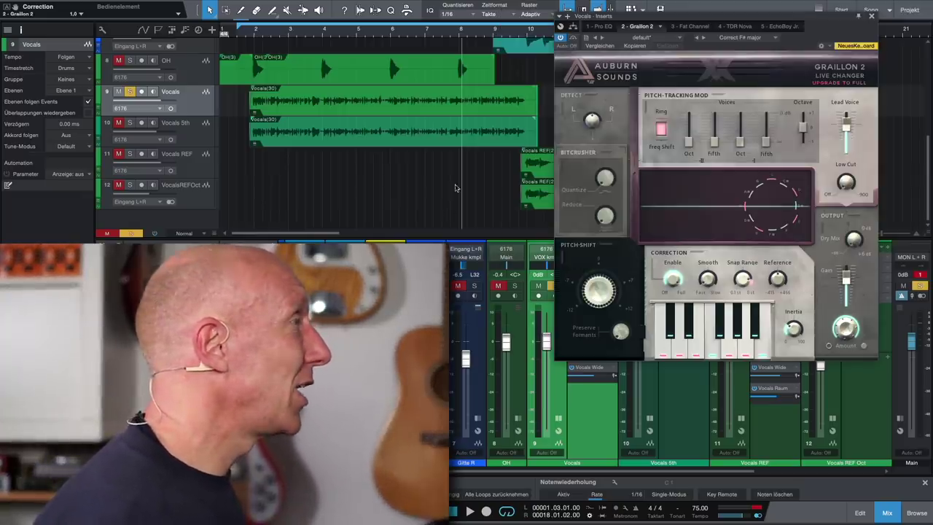
- Unsolo the Vocals track and close its Graillon 2 window
{"action": "key", "text": "s"}
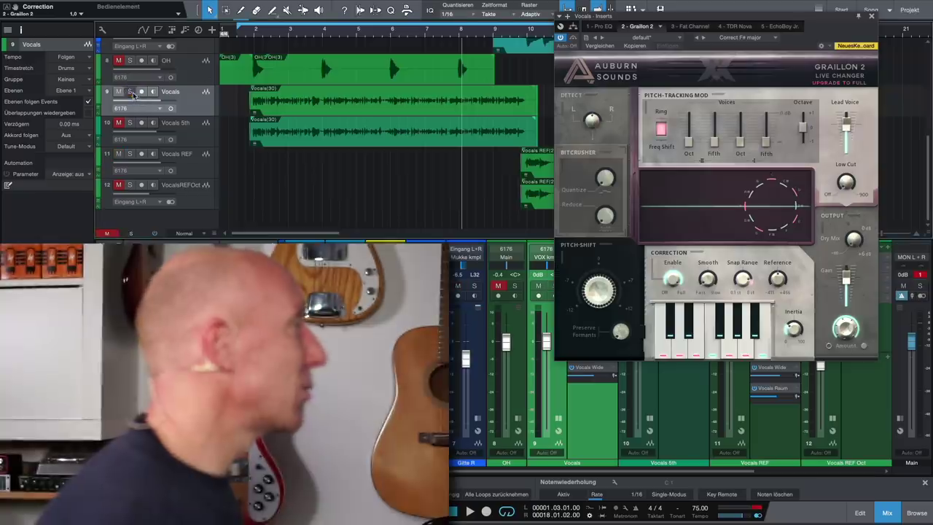
{"action": "left_click", "coordinate": [349, 34]}
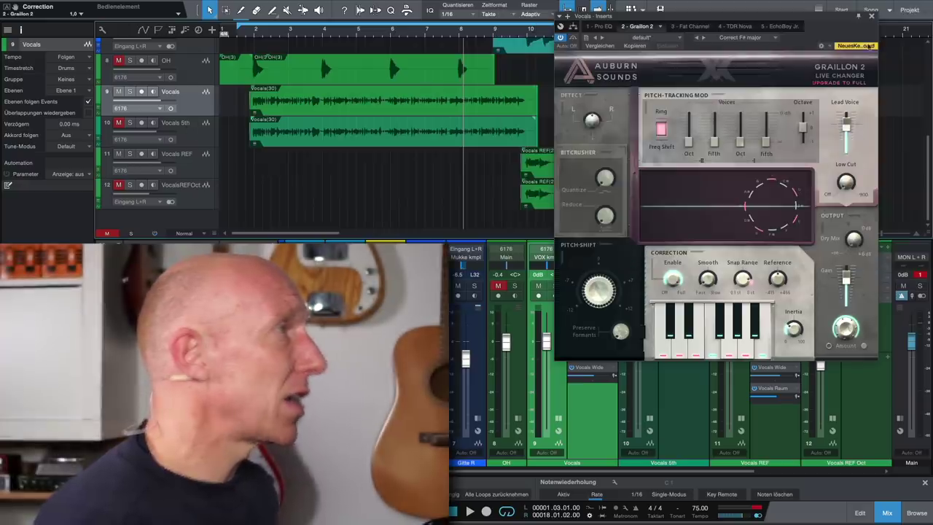
{"action": "left_click", "coordinate": [871, 15]}
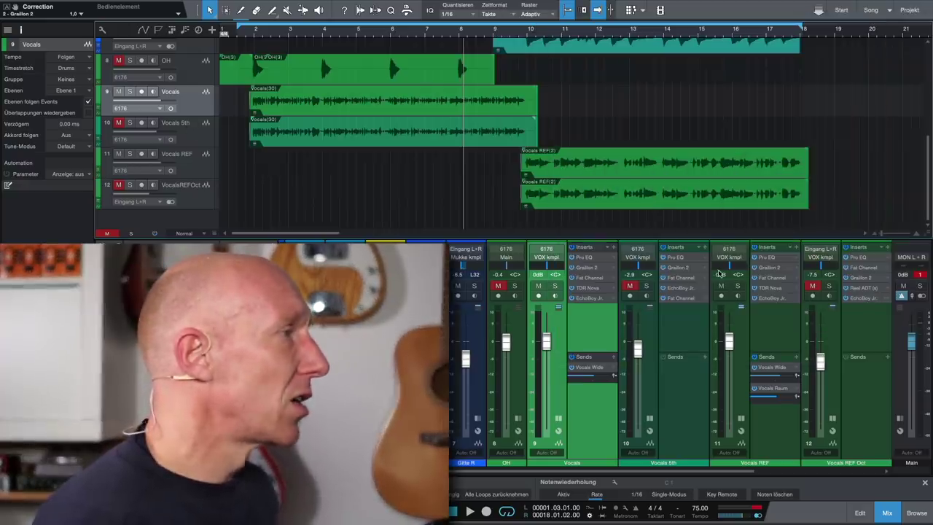
- Open Graillon 2 on the Vocals 5th channel, unmute that channel and play from around bar 3
{"action": "left_click", "coordinate": [677, 268]}
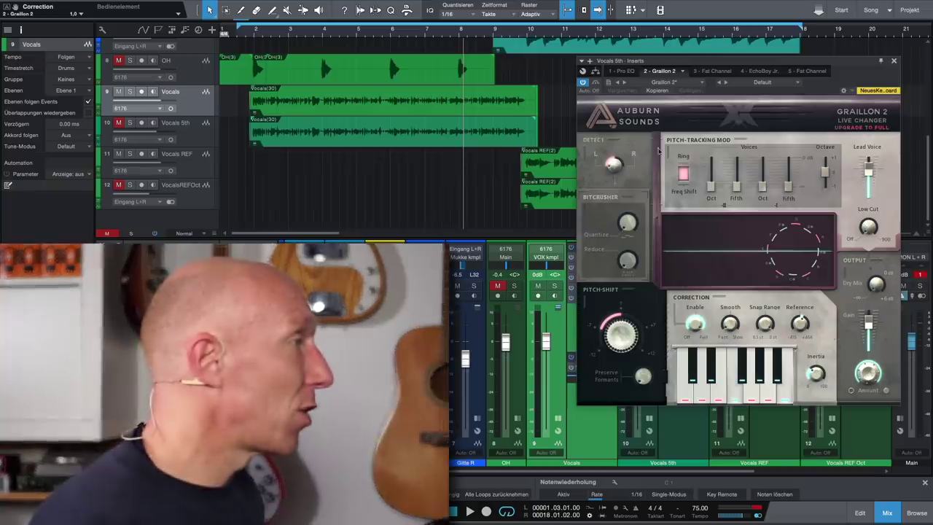
{"action": "left_click_drag", "start_coordinate": [694, 66], "coordinate": [786, 61]}
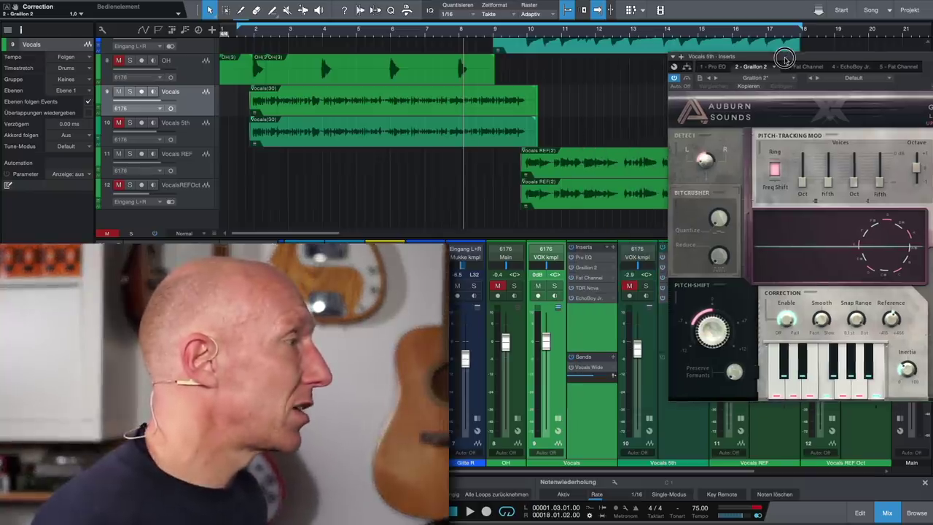
{"action": "left_click", "coordinate": [628, 287]}
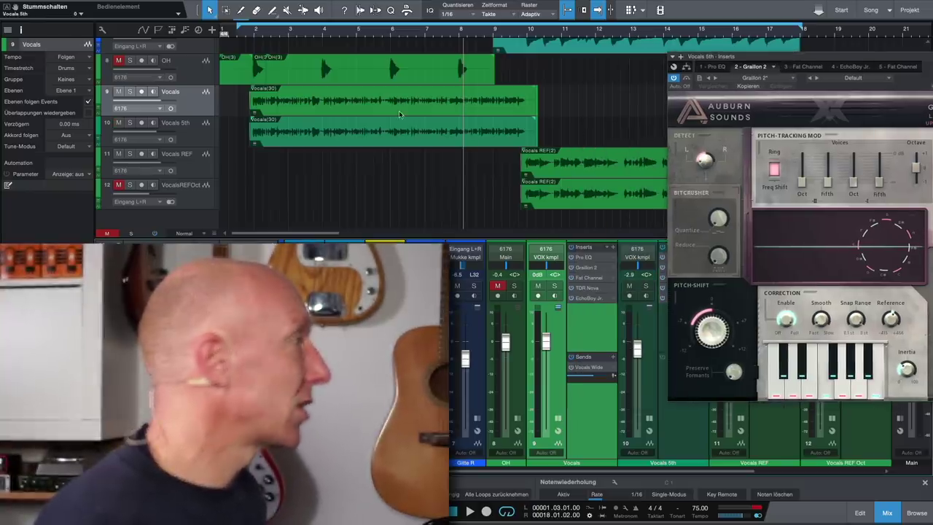
{"action": "left_click", "coordinate": [308, 35]}
{"action": "key", "text": "space"}
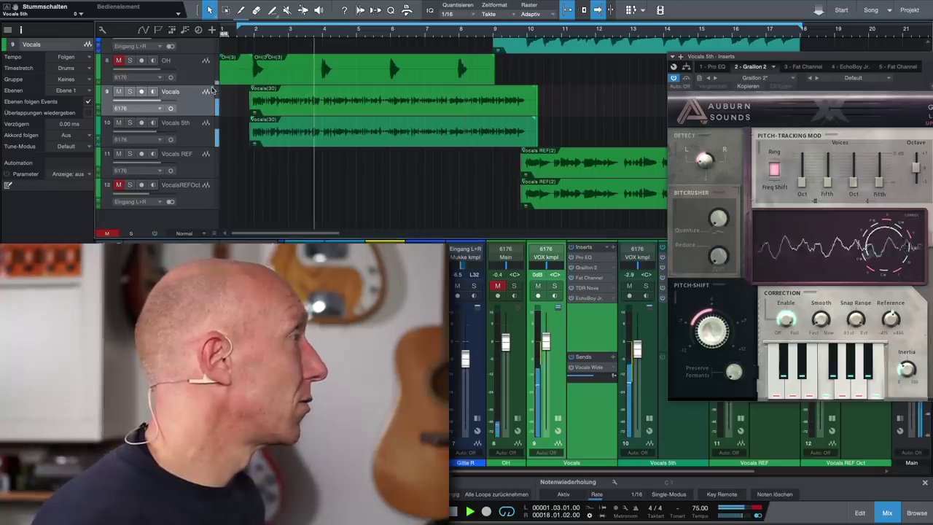
- Solo Vocals and Vocals 5th together to audition the harmony, and close the Graillon 2 window
{"action": "left_click", "coordinate": [130, 91]}
{"action": "left_click", "coordinate": [130, 123]}
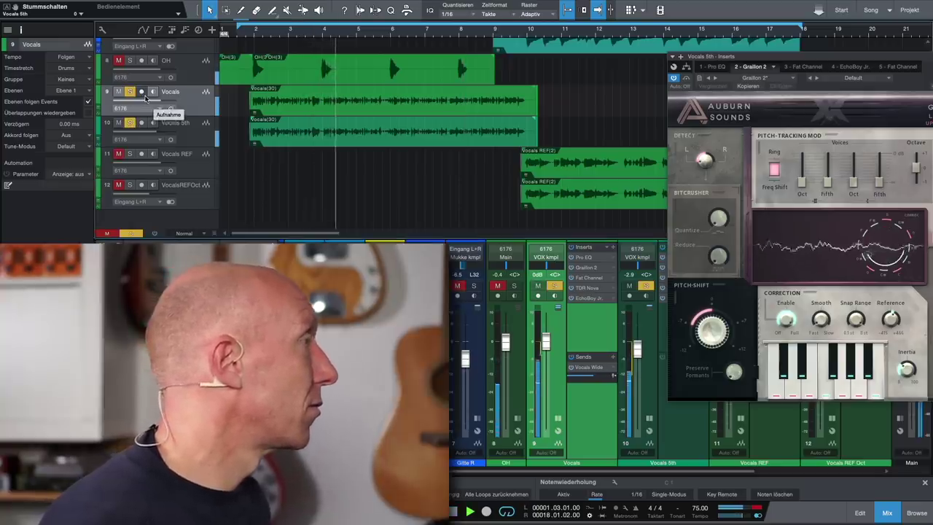
{"action": "left_click_drag", "start_coordinate": [850, 59], "coordinate": [722, 38]}
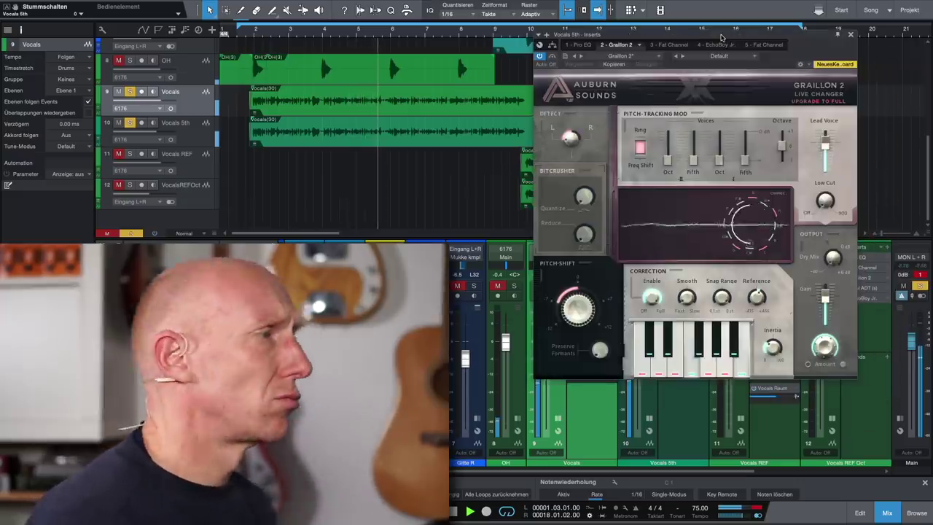
{"action": "left_click", "coordinate": [851, 35]}
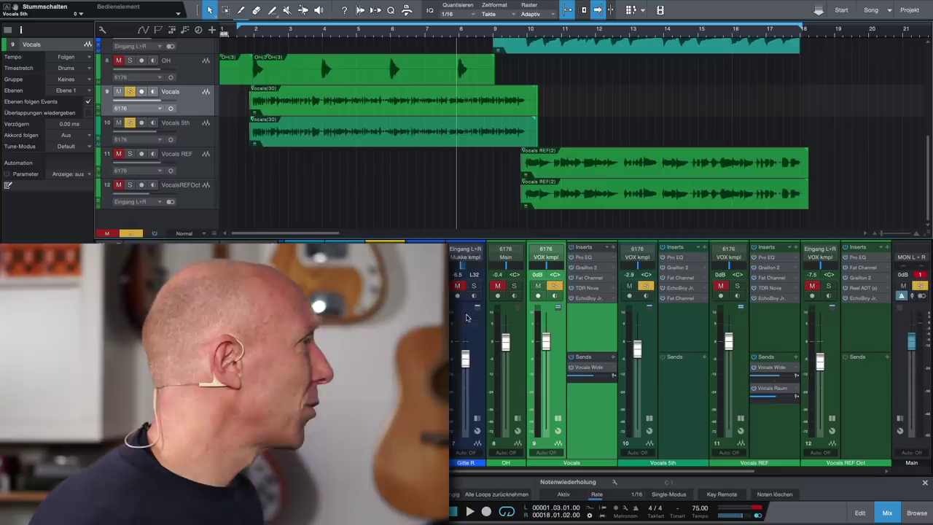
- Clear all solos, play both vocals in the full mix from around bar 4, and stop playback
{"action": "left_click", "coordinate": [133, 233]}
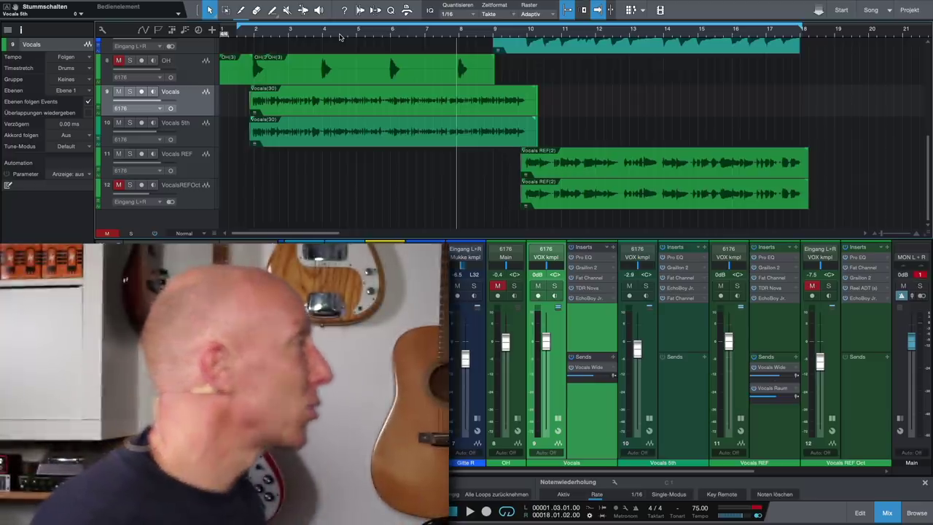
{"action": "left_click", "coordinate": [346, 33]}
{"action": "key", "text": "space"}
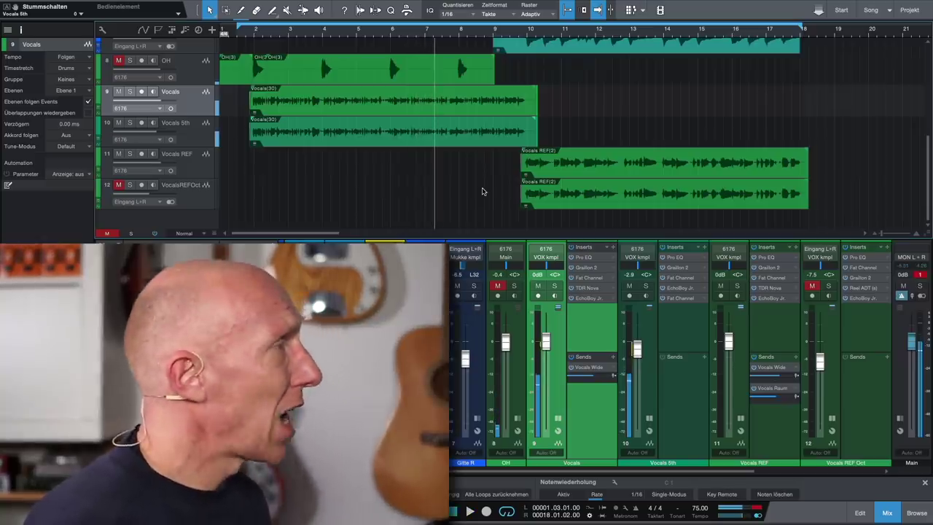
{"action": "key", "text": "space"}
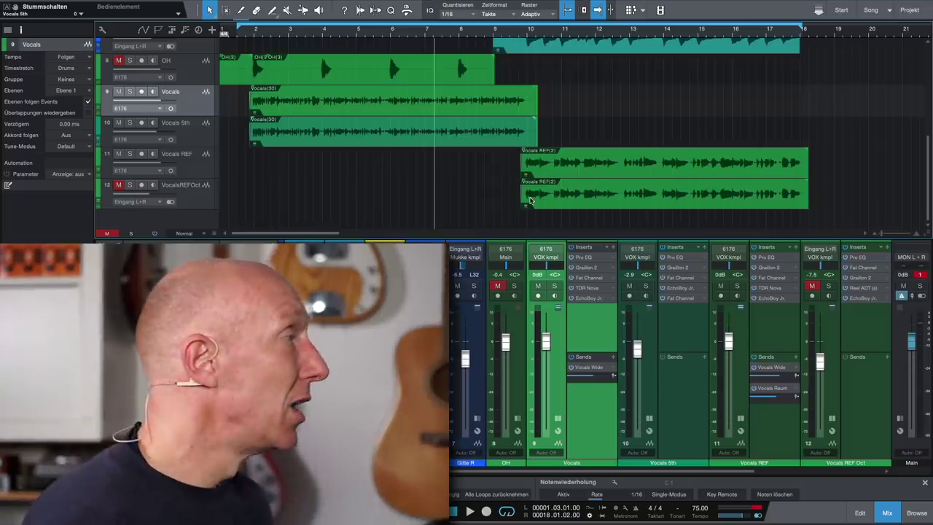
- Solo the Vocals REF track and audition the refrain from around bar 10
{"action": "left_click", "coordinate": [130, 154]}
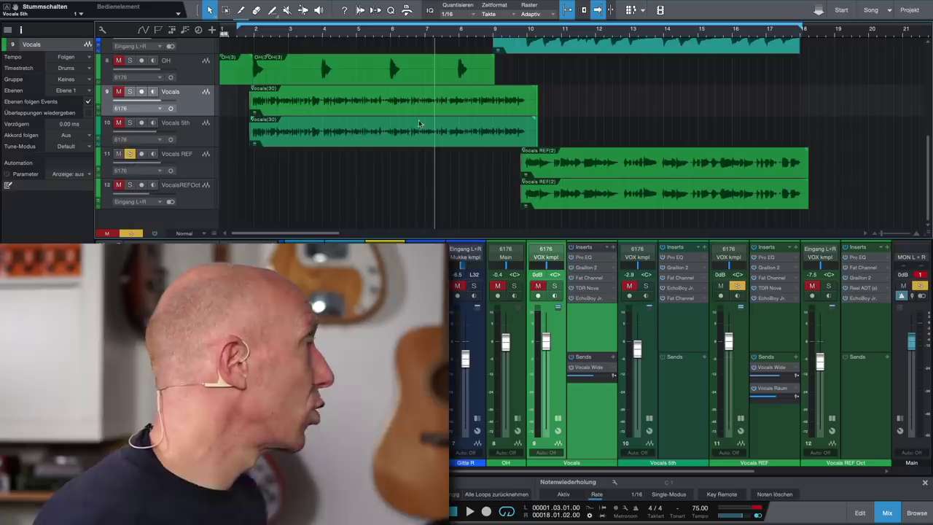
{"action": "left_click", "coordinate": [523, 37]}
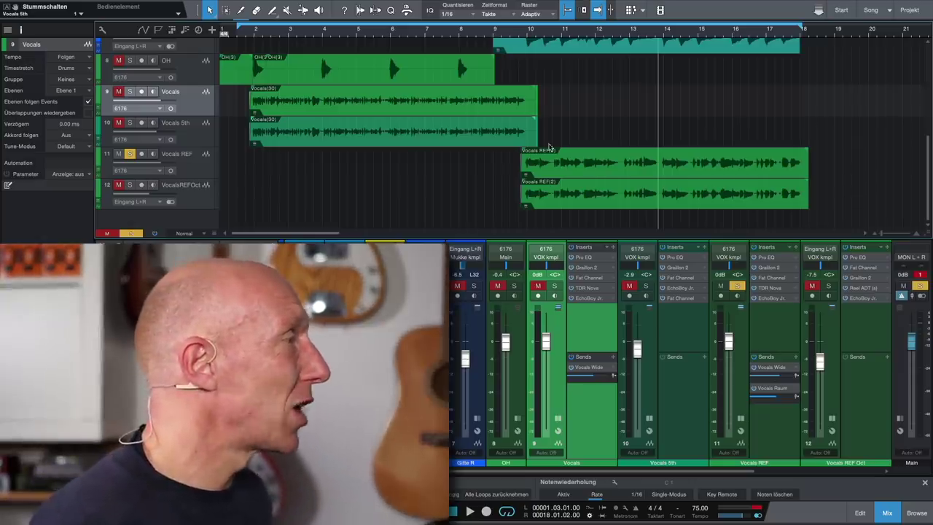
- Unmute and solo the Vocals REF Oct track, and review the Graillon 2 octave settings in its inserts
{"action": "left_click", "coordinate": [204, 203]}
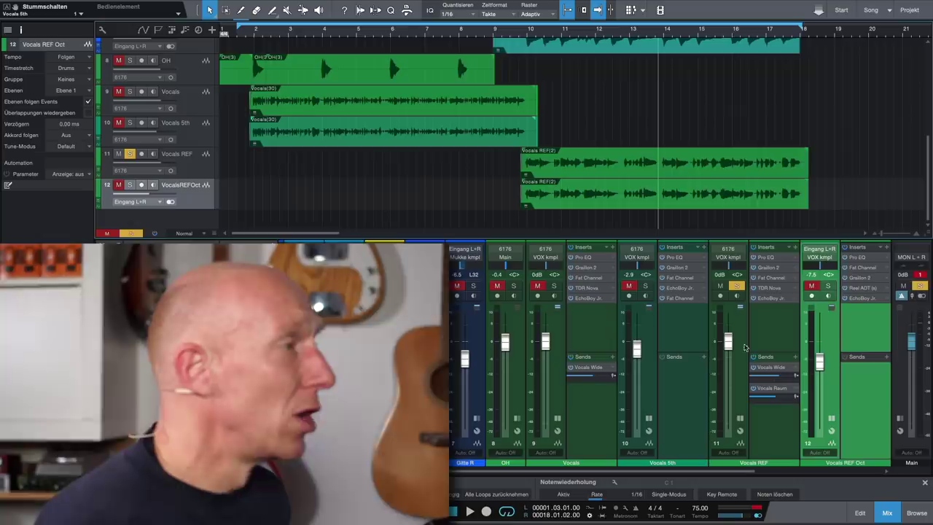
{"action": "left_click", "coordinate": [813, 286]}
{"action": "left_click", "coordinate": [828, 286]}
{"action": "left_click", "coordinate": [867, 268]}
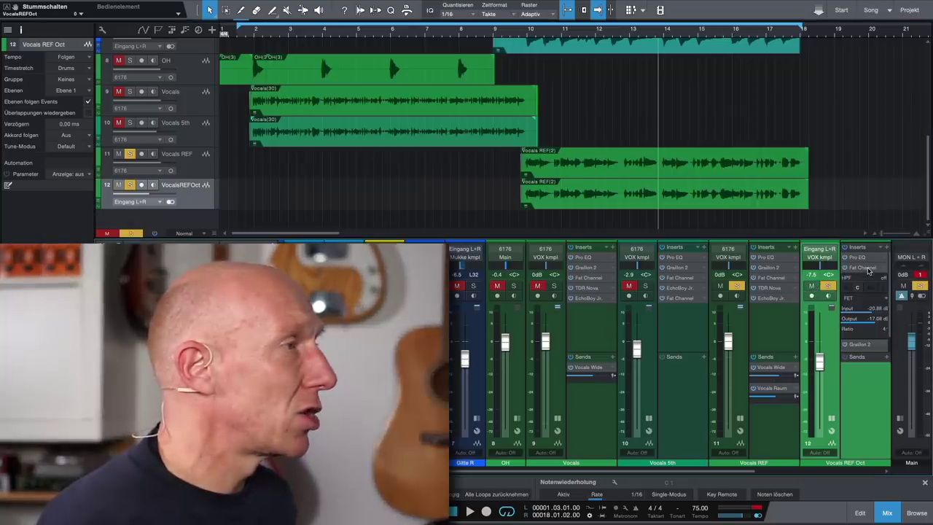
{"action": "left_click", "coordinate": [868, 269]}
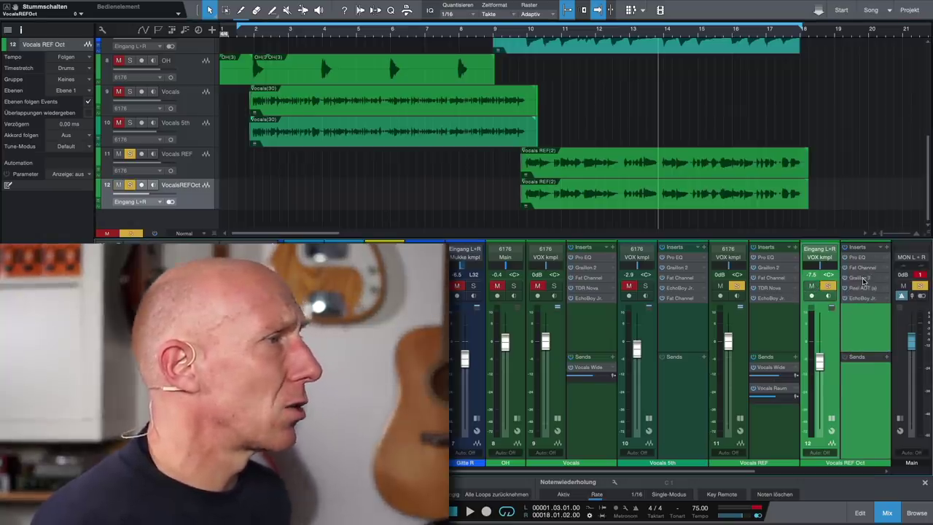
{"action": "left_click", "coordinate": [863, 277]}
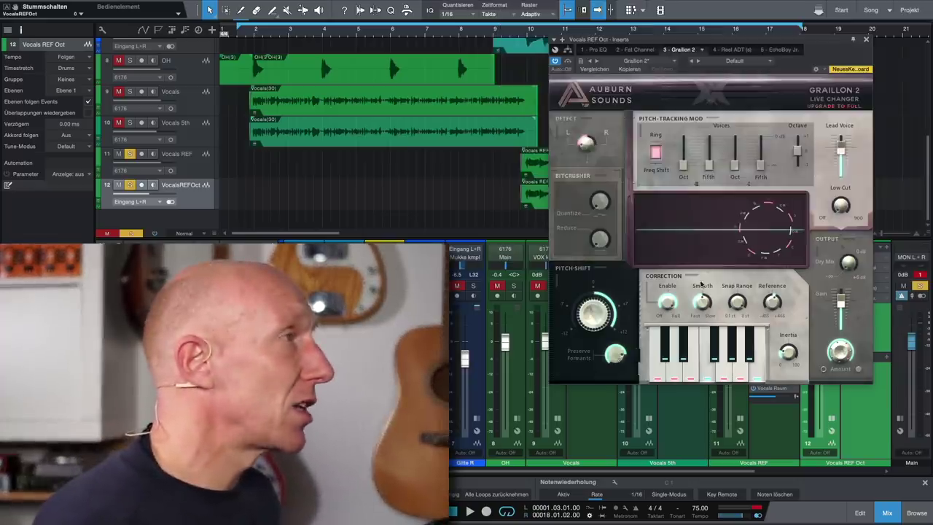
{"action": "left_click", "coordinate": [867, 39]}
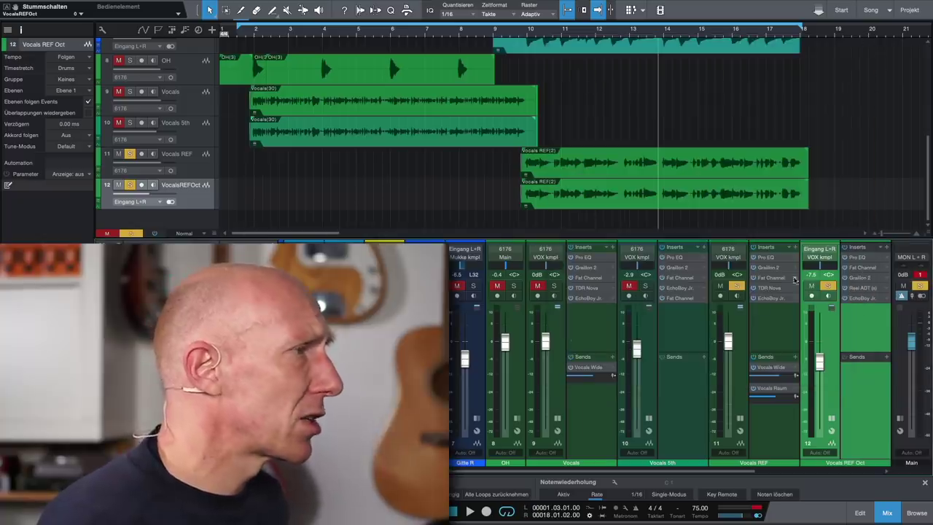
- Reopen Graillon 2 on Vocals REF Oct, set Preserve Formants to 0 and play the octave voice
{"action": "left_click", "coordinate": [863, 278]}
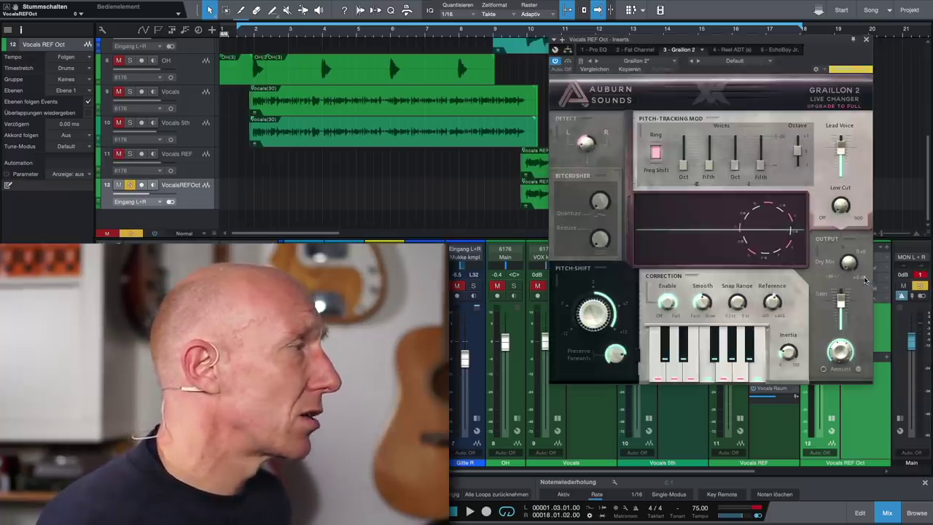
{"action": "left_click", "coordinate": [618, 357]}
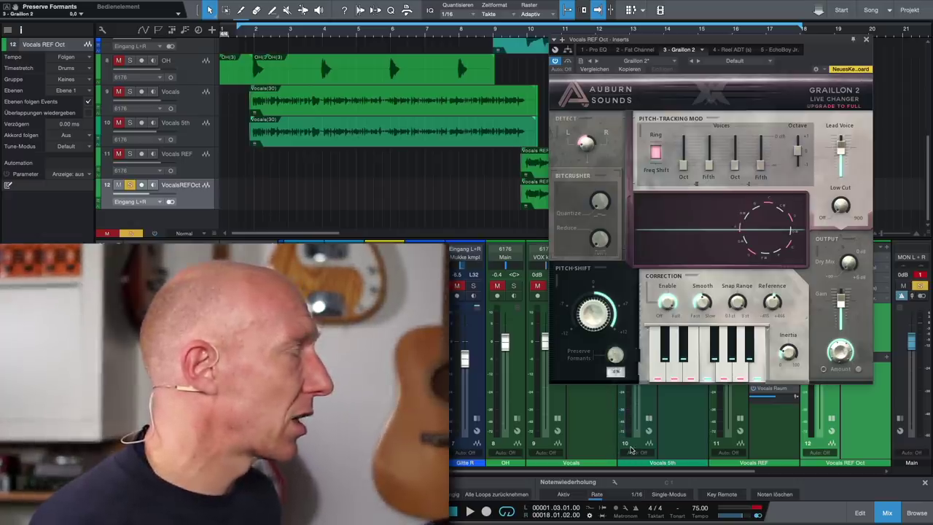
{"action": "key", "text": "space"}
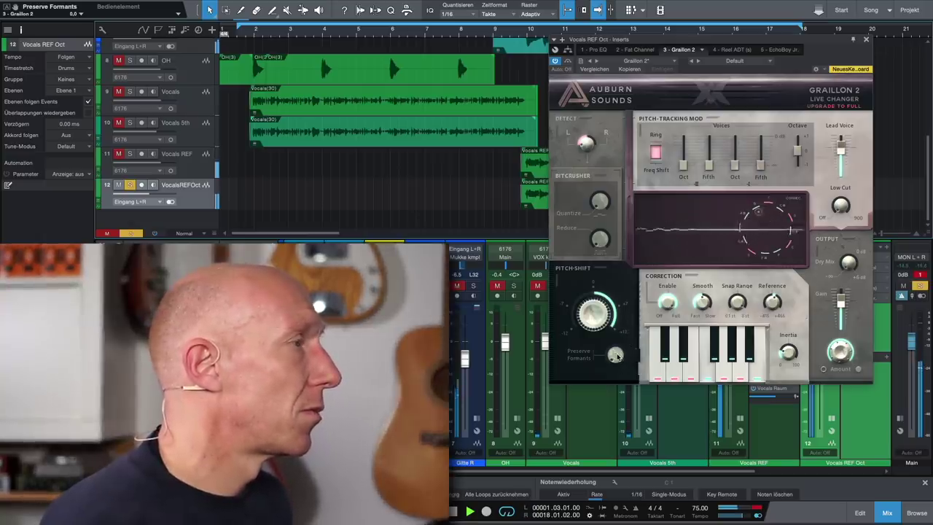
{"action": "left_click", "coordinate": [616, 355]}
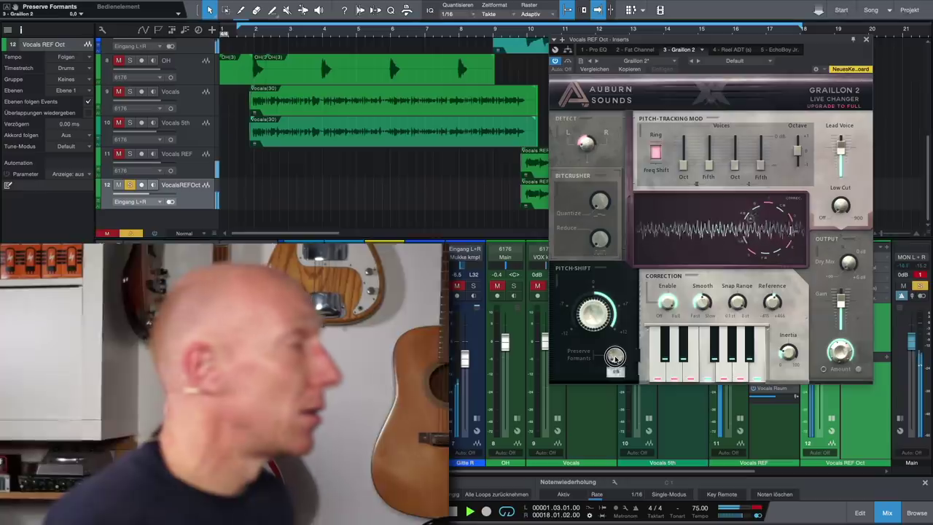
- Raise Preserve Formants to full for comparison, settle it at 0.774, and close the Graillon 2 window
{"action": "left_click_drag", "start_coordinate": [608, 342], "coordinate": [601, 262]}
{"action": "left_click_drag", "start_coordinate": [621, 353], "coordinate": [614, 341]}
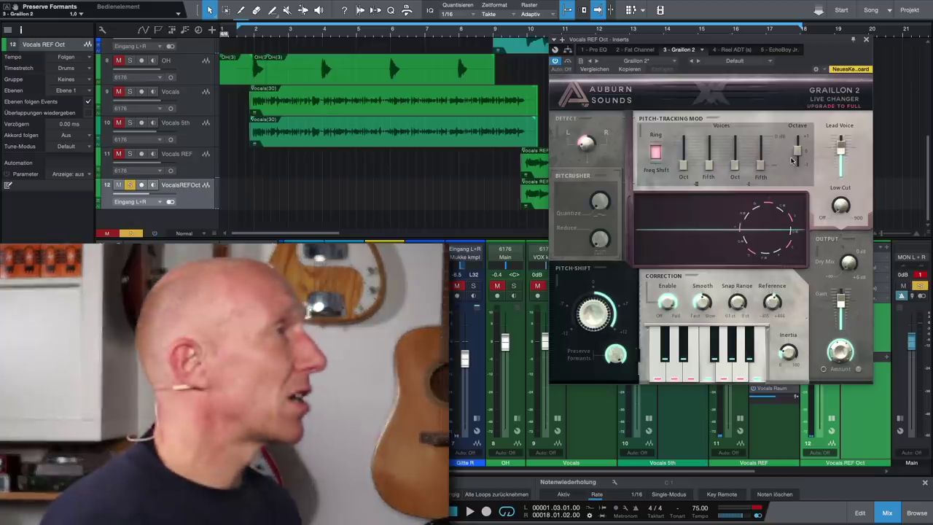
{"action": "left_click_drag", "start_coordinate": [615, 355], "coordinate": [616, 379]}
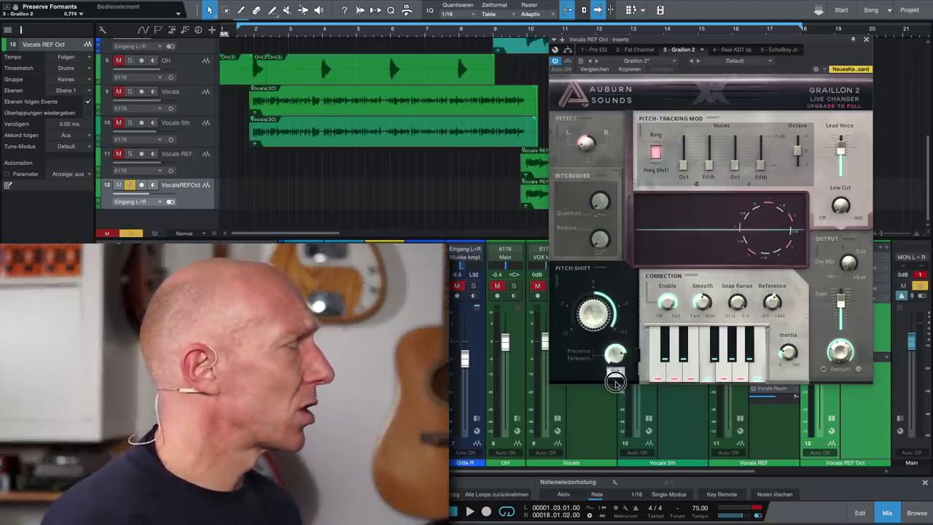
{"action": "left_click", "coordinate": [867, 40]}
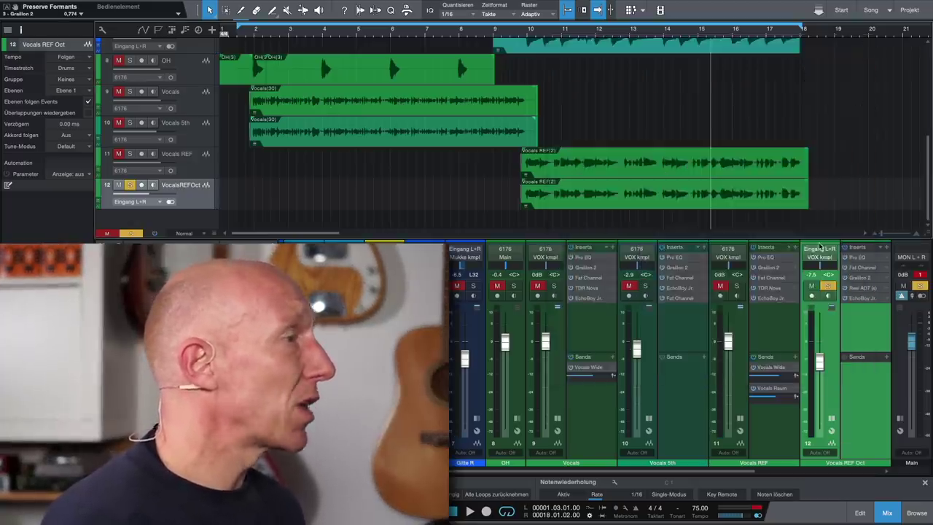
- Solo Vocals REF alongside its octave track, play both from around bar 11, and clear all solos
{"action": "left_click", "coordinate": [721, 286]}
{"action": "left_click", "coordinate": [736, 287]}
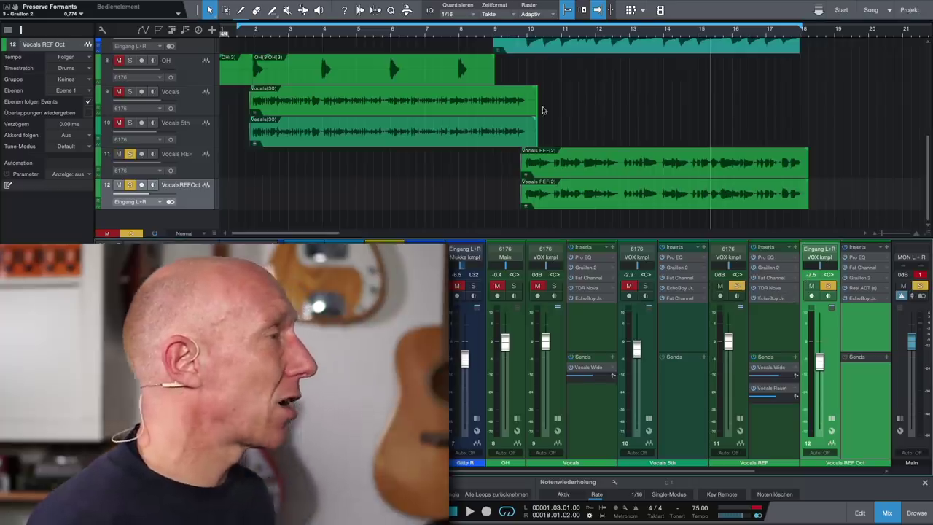
{"action": "left_click", "coordinate": [562, 35]}
{"action": "key", "text": "space"}
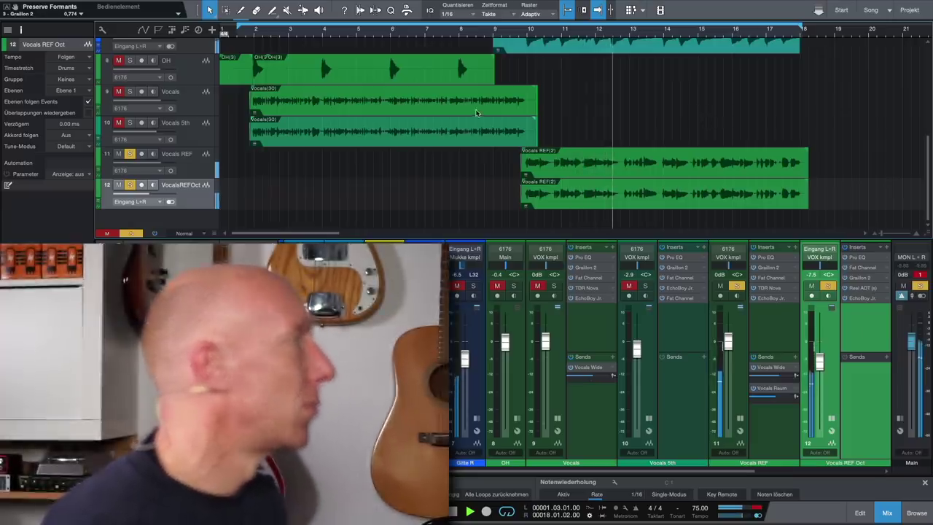
{"action": "left_click", "coordinate": [130, 233]}
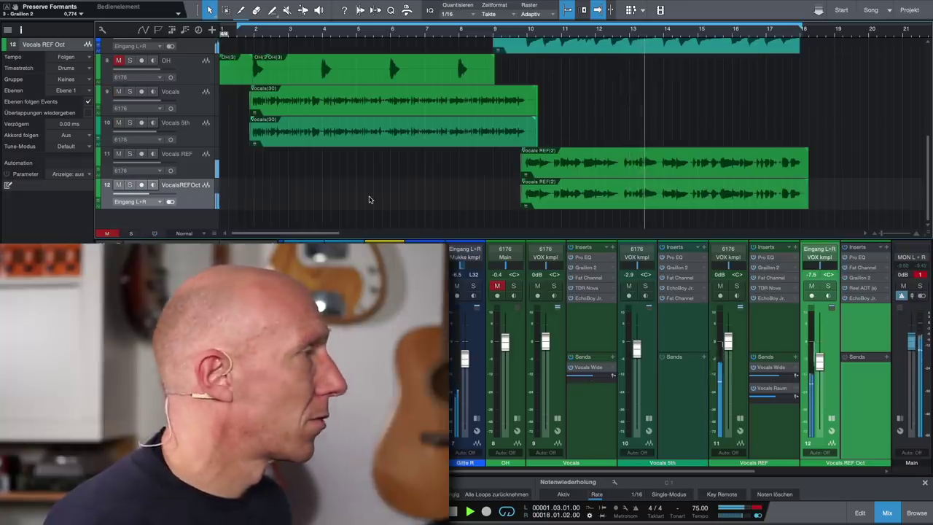